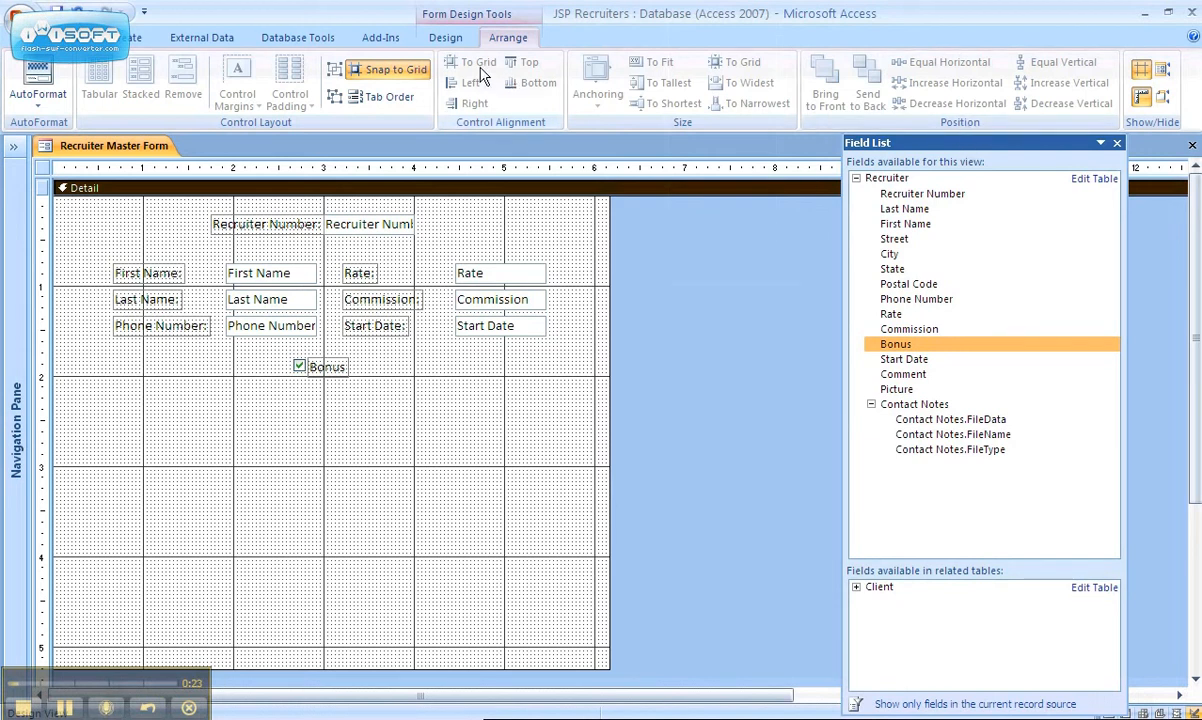
# - Add the Comment field beside the Rate column at about the 5.75-inch mark, with its label directly above the text box
pyautogui.click(442, 37)
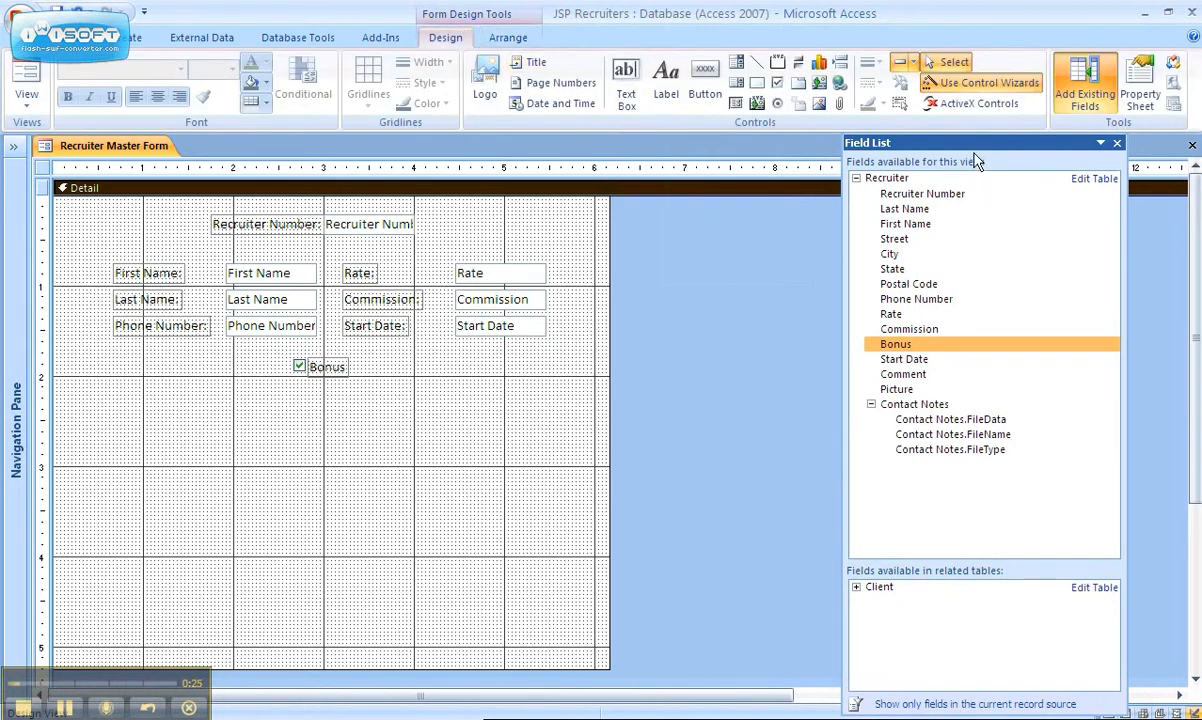
pyautogui.moveTo(975, 158); pyautogui.dragTo(1020, 150)
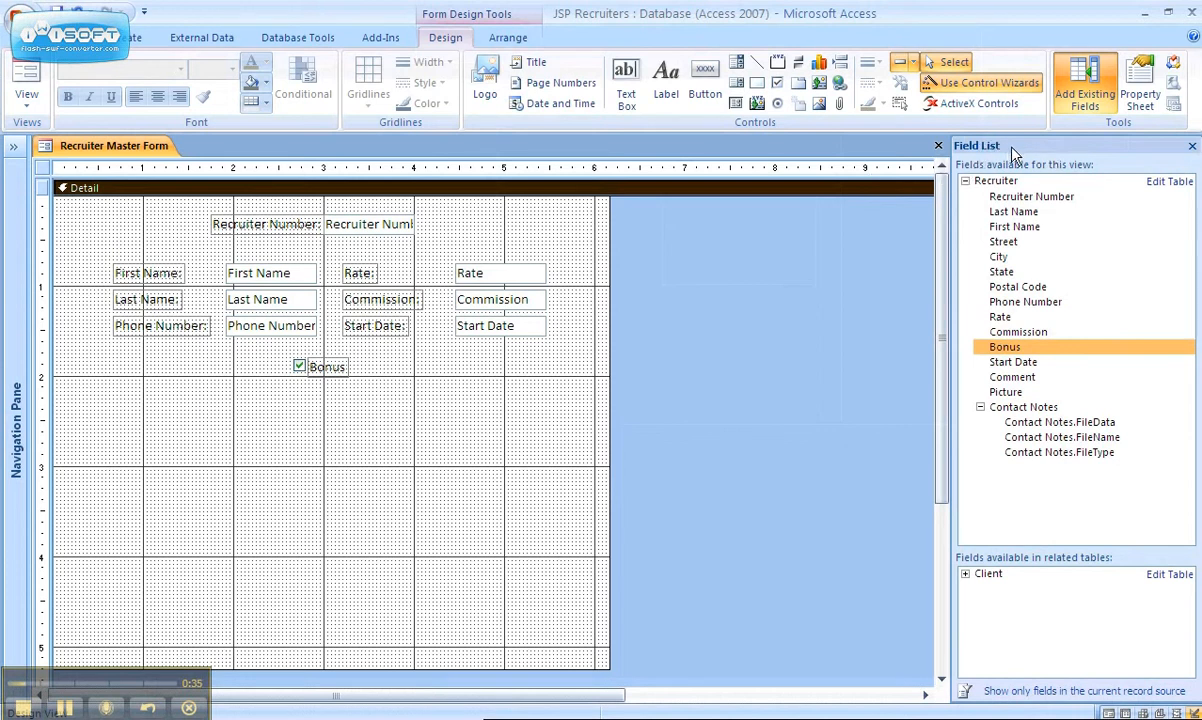
pyautogui.moveTo(946, 142); pyautogui.dragTo(170, 152)
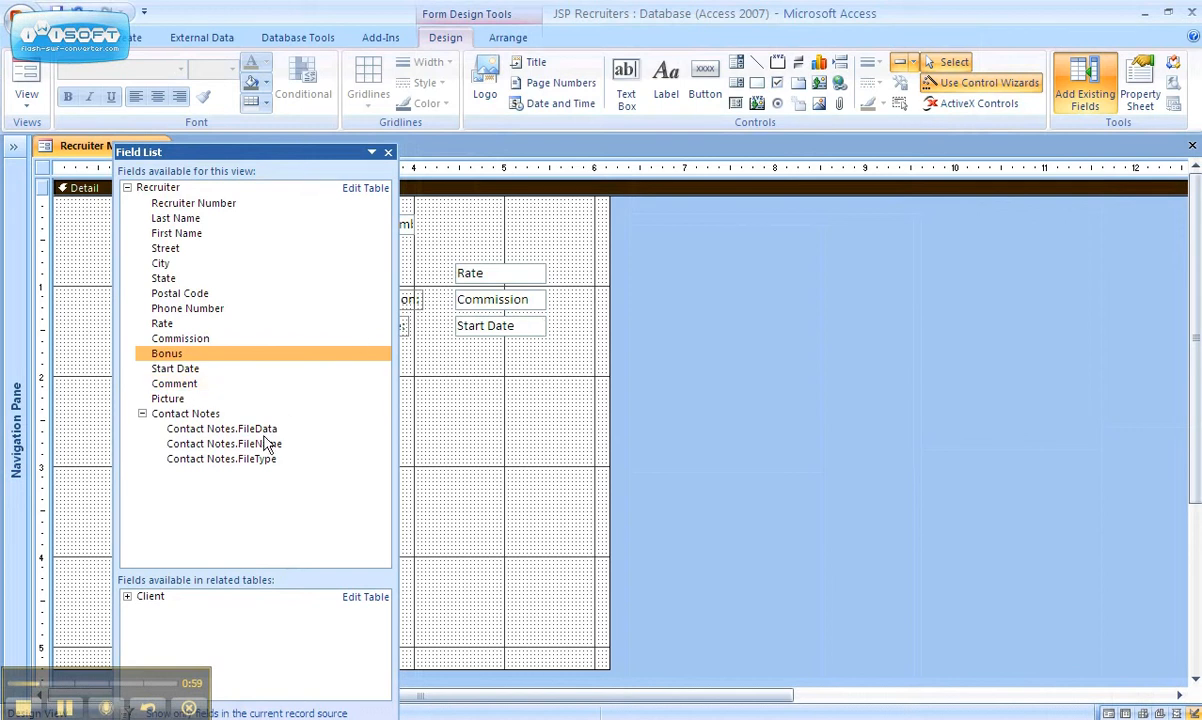
pyautogui.click(231, 390)
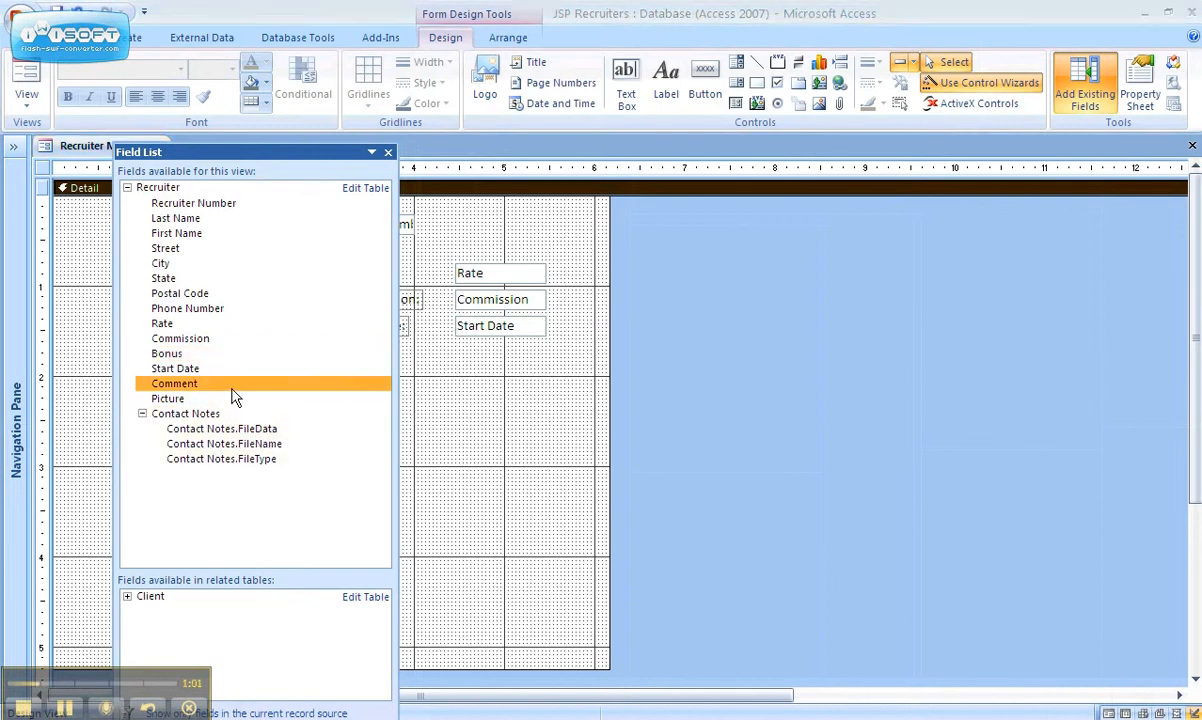
pyautogui.moveTo(231, 397); pyautogui.dragTo(571, 236)
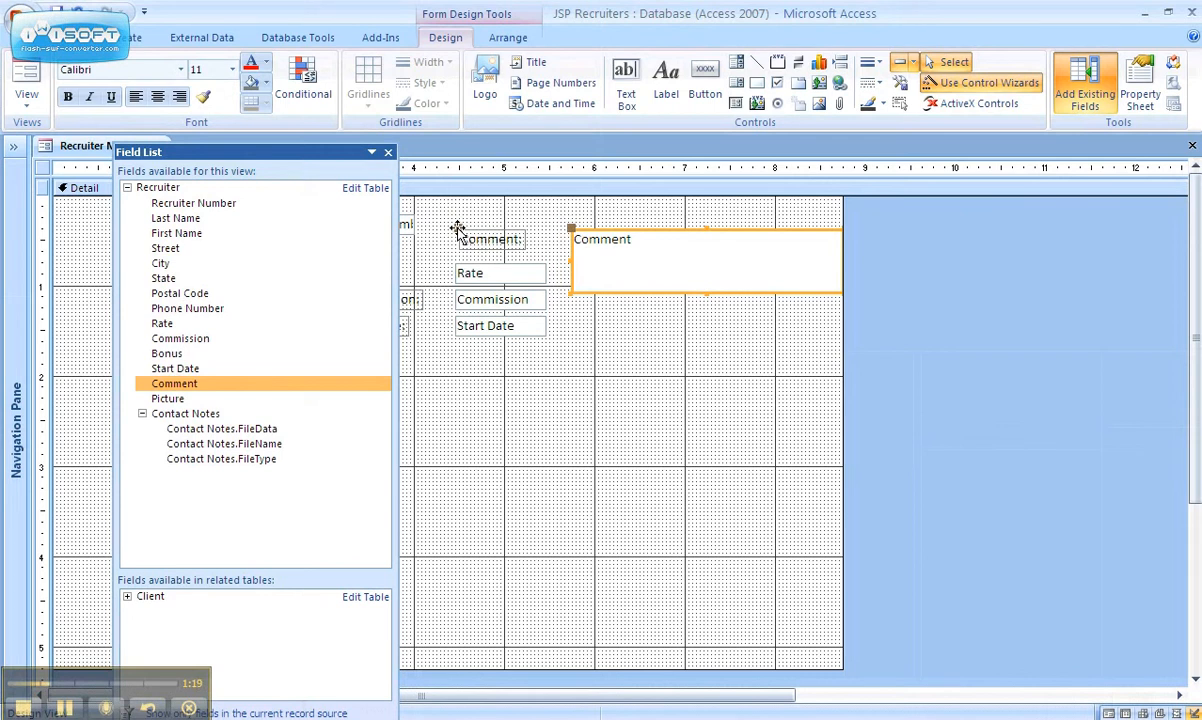
pyautogui.moveTo(457, 229); pyautogui.dragTo(568, 203)
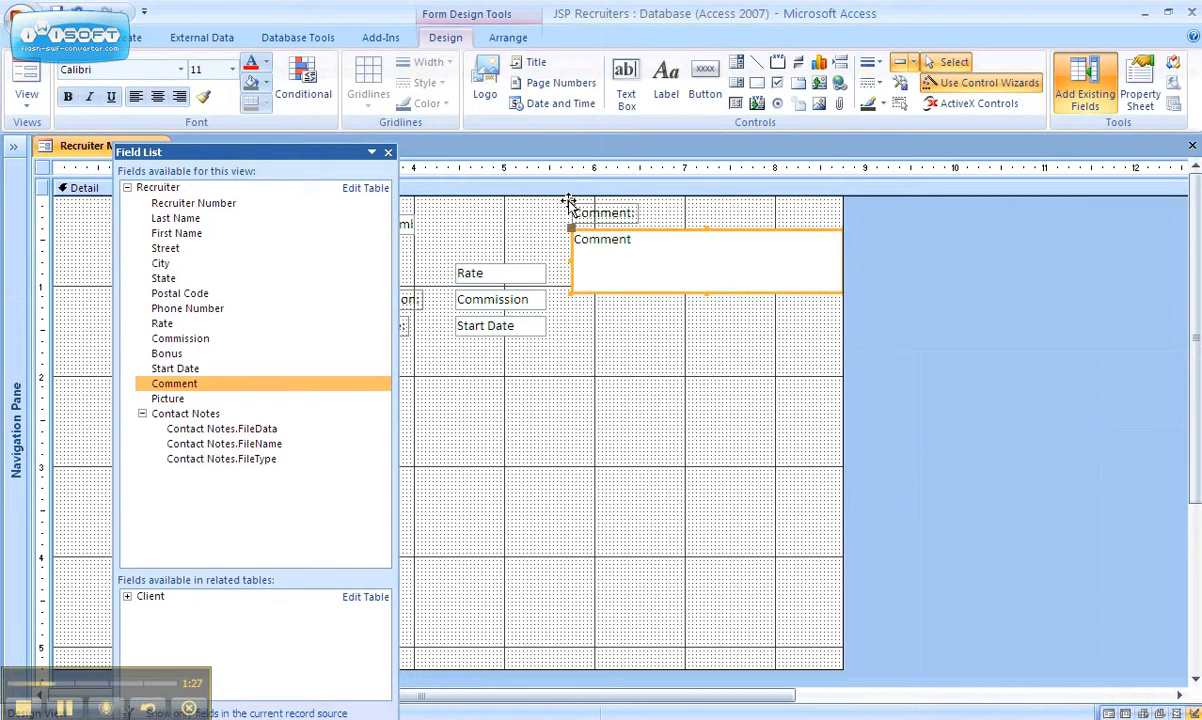
# - Add the Picture field below Comment with its label above the frame, and enlarge the frame to about 1.8 by 2.9 inches
pyautogui.click(197, 401)
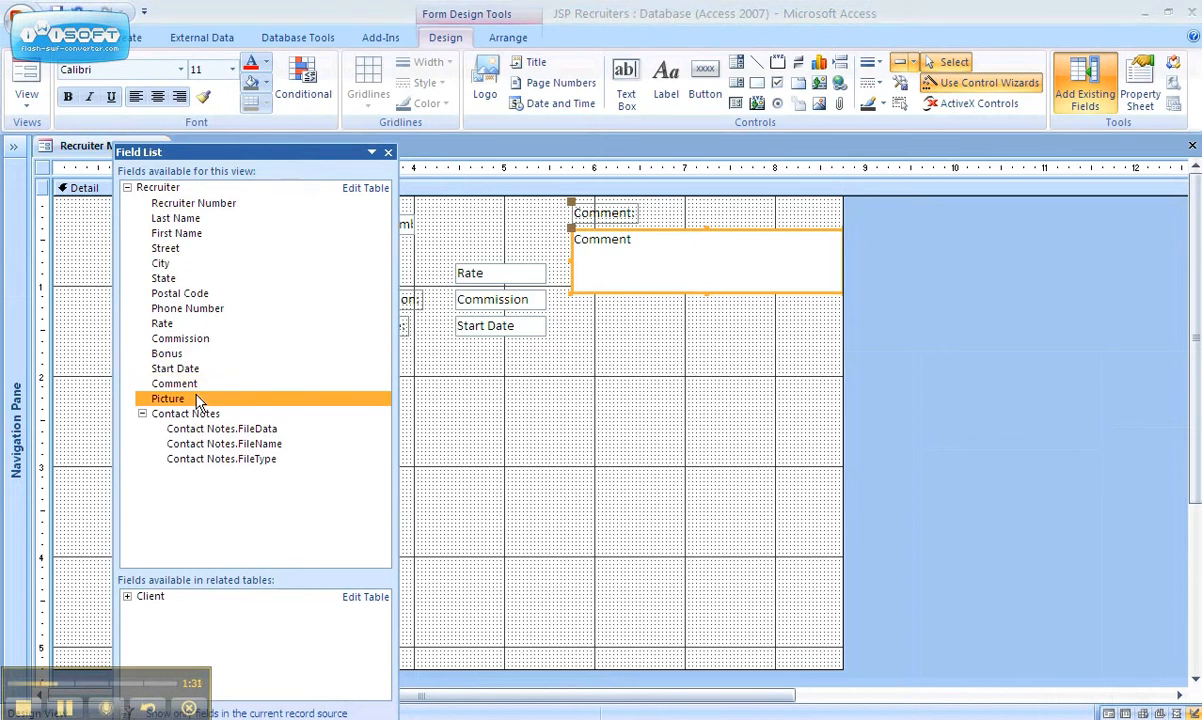
pyautogui.moveTo(197, 401); pyautogui.dragTo(676, 420)
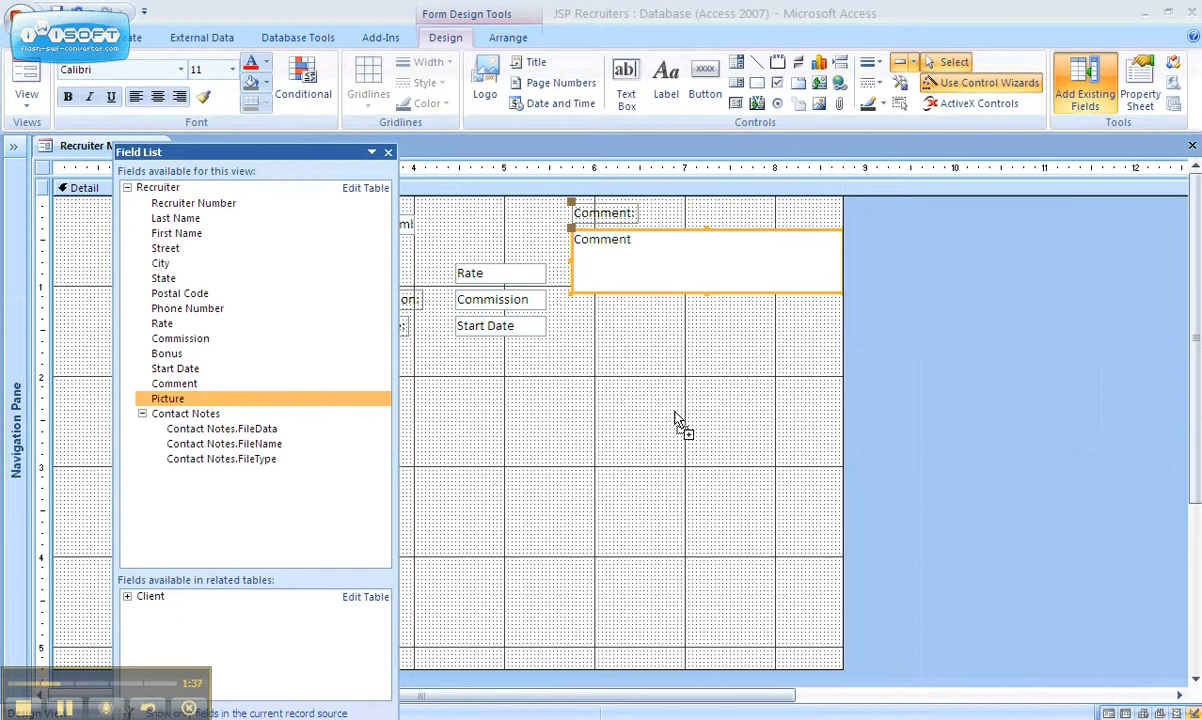
pyautogui.moveTo(676, 420); pyautogui.dragTo(580, 332)
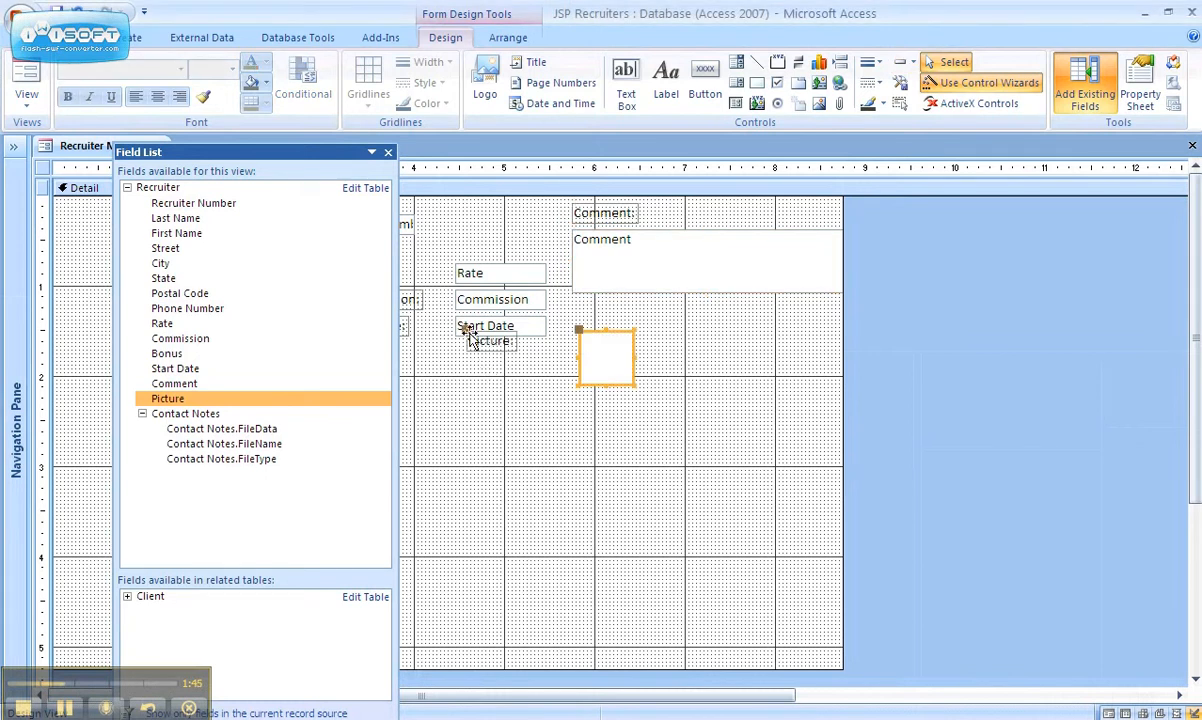
pyautogui.moveTo(467, 341); pyautogui.dragTo(576, 310)
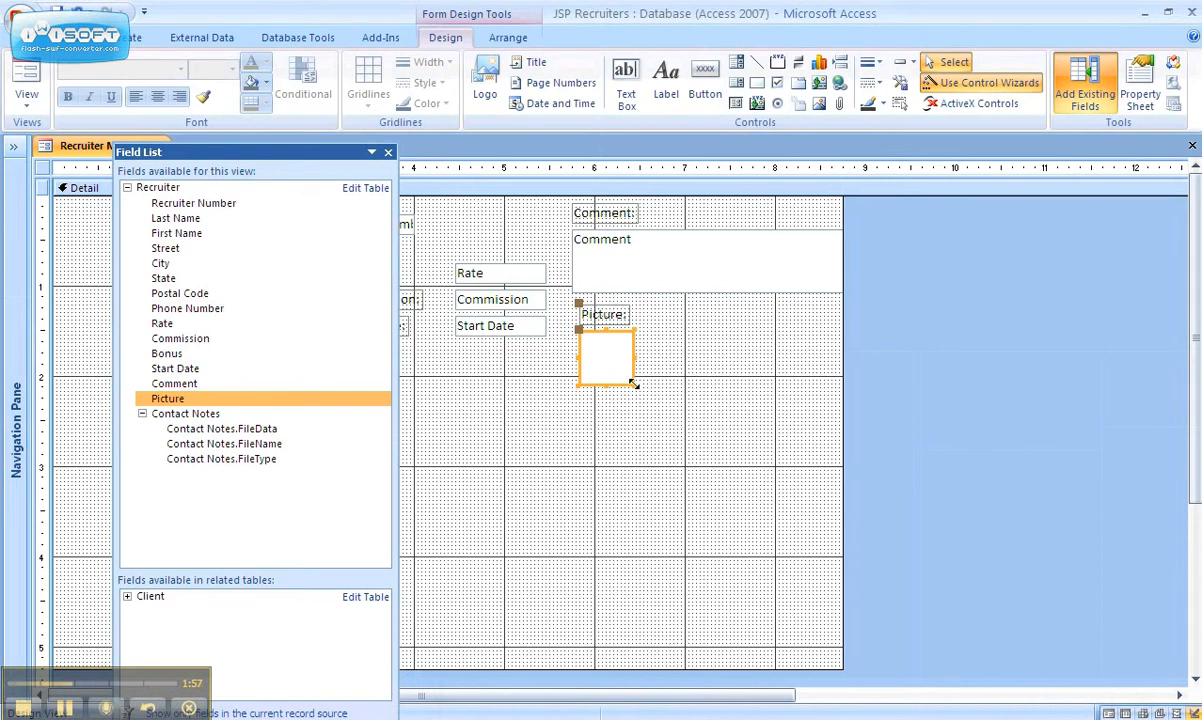
pyautogui.moveTo(633, 383); pyautogui.dragTo(745, 593)
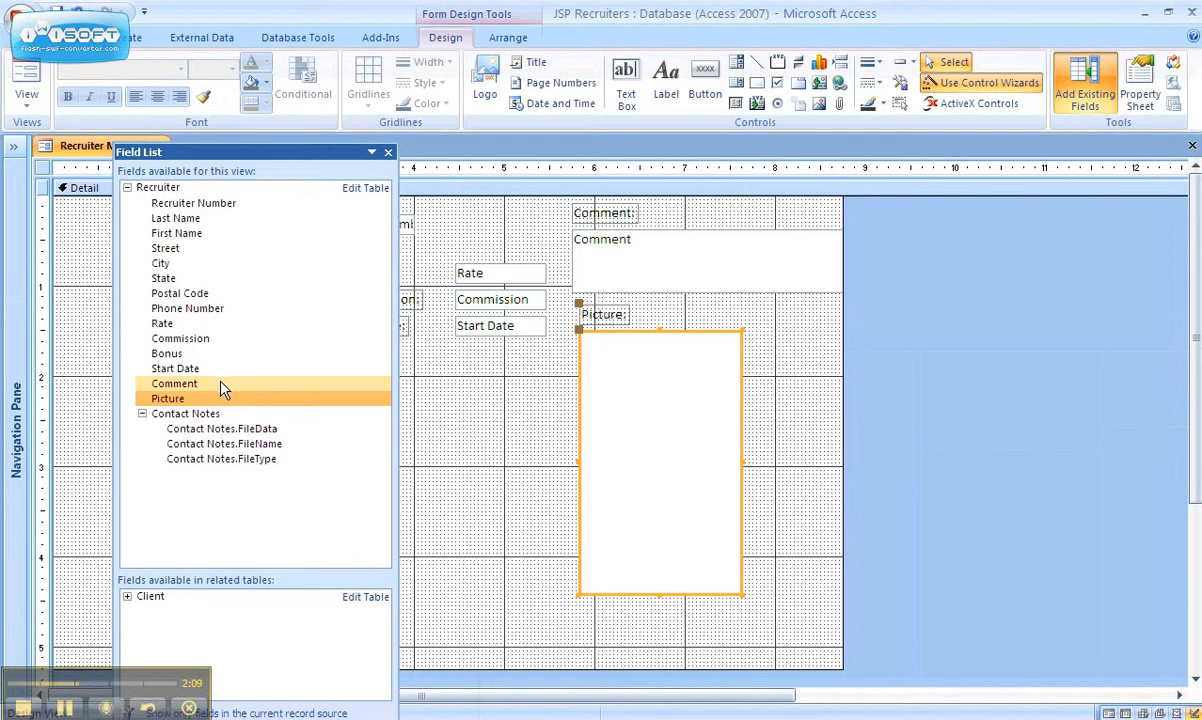
# - Add the Contact Notes field beside Picture, just below the Comment box, with its label above it, and close the field list
pyautogui.moveTo(213, 420); pyautogui.dragTo(801, 318)
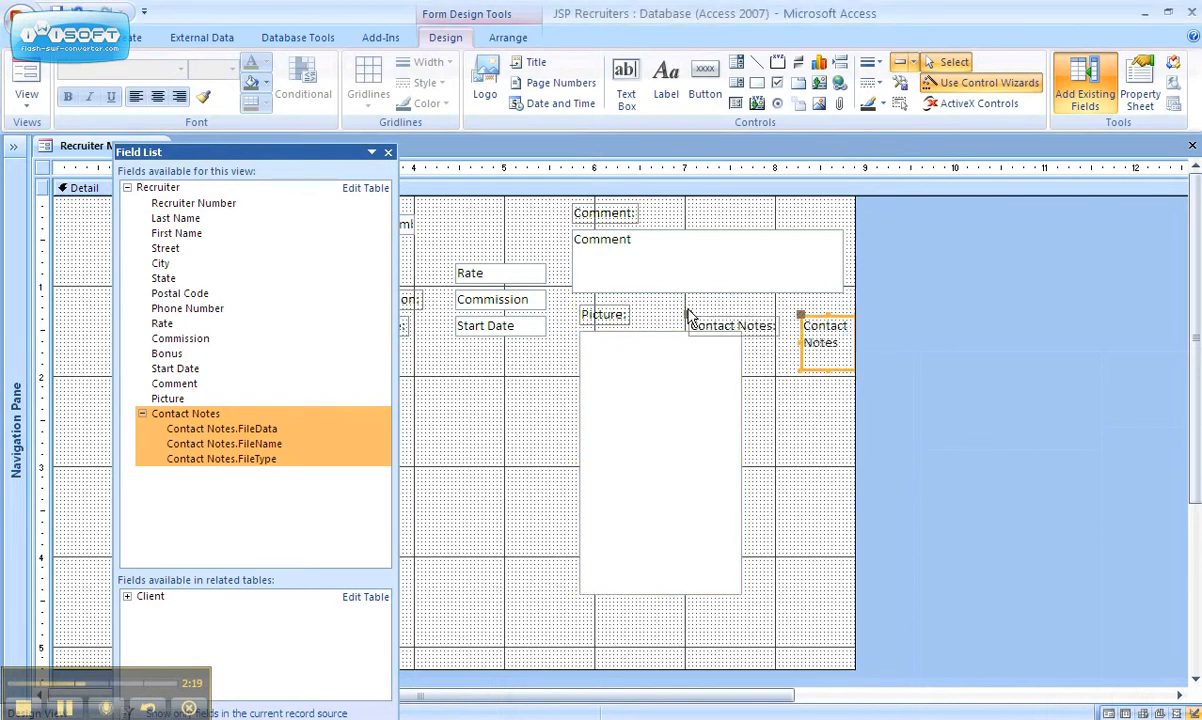
pyautogui.moveTo(688, 315); pyautogui.dragTo(800, 287)
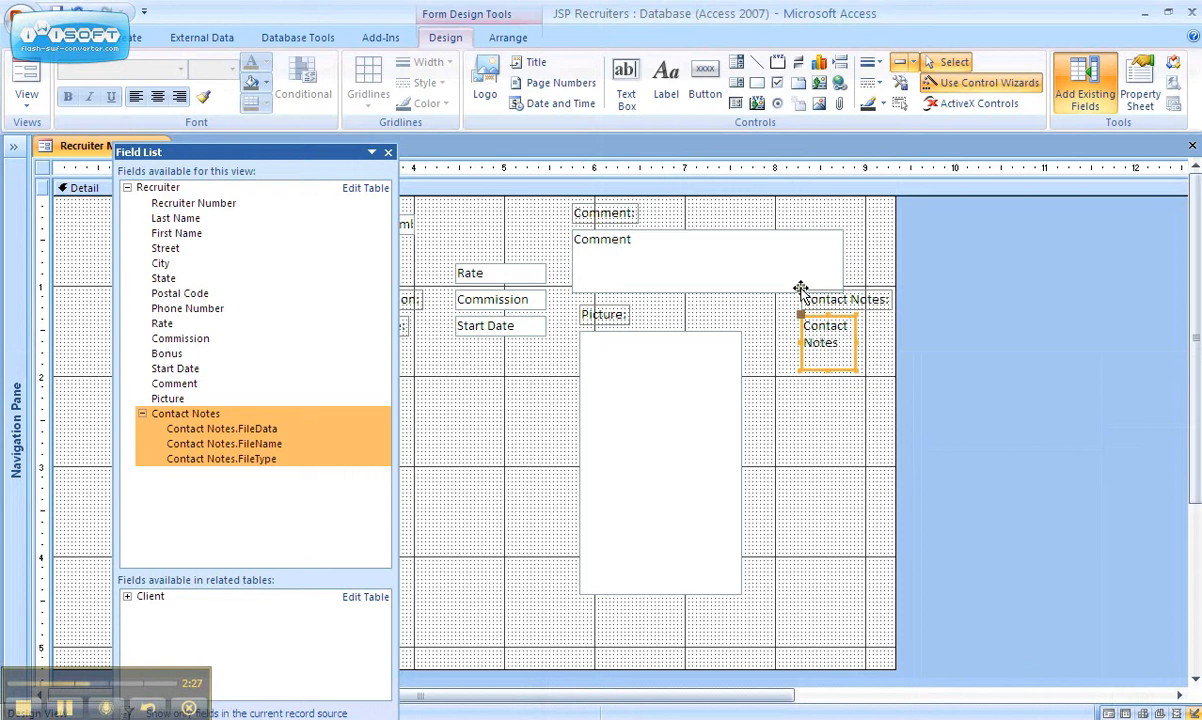
pyautogui.moveTo(843, 392); pyautogui.dragTo(838, 302)
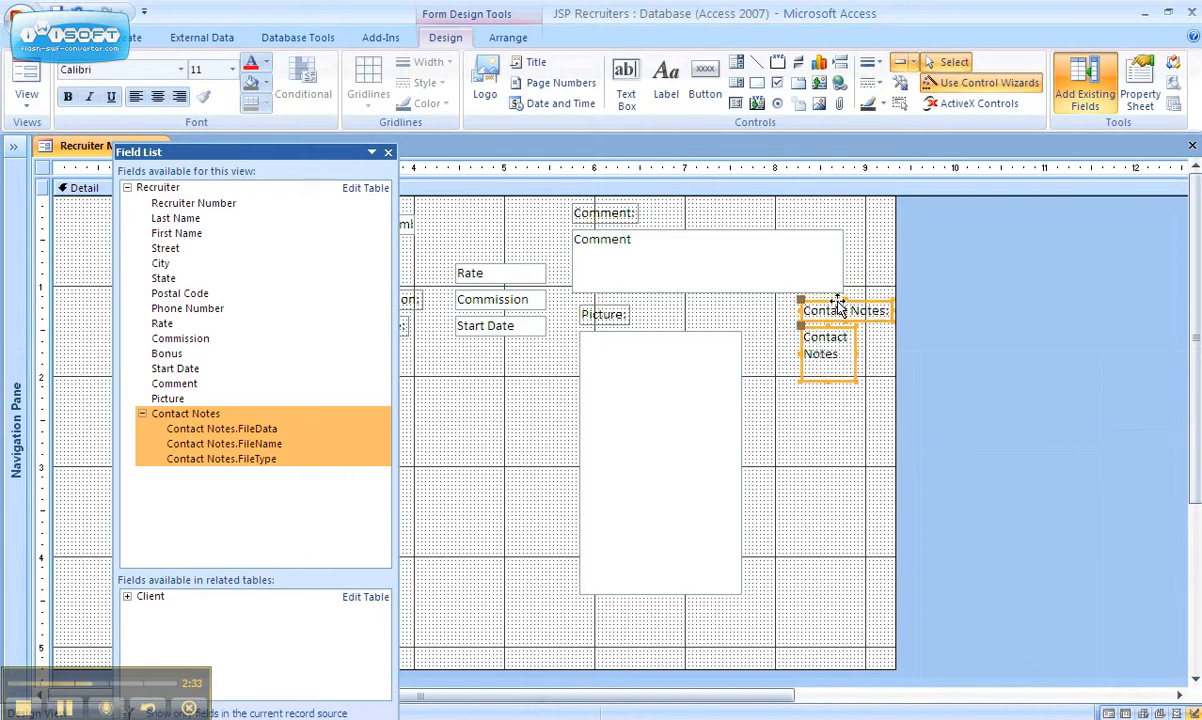
pyautogui.click(800, 459)
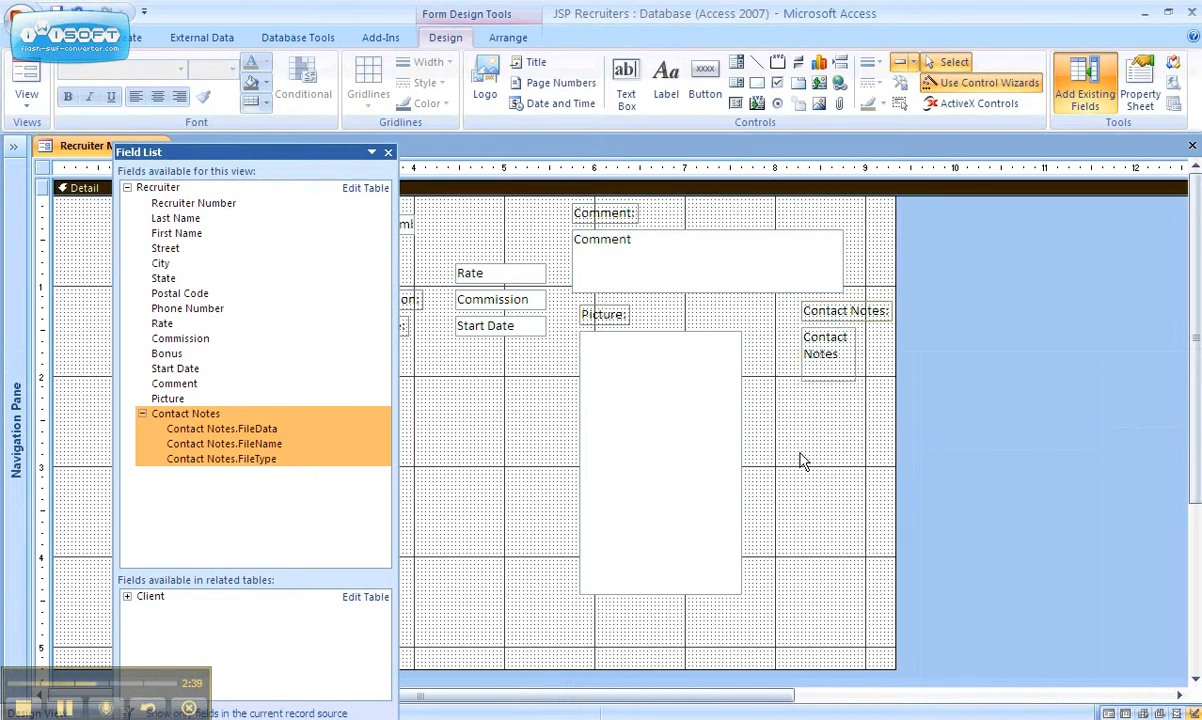
pyautogui.click(389, 154)
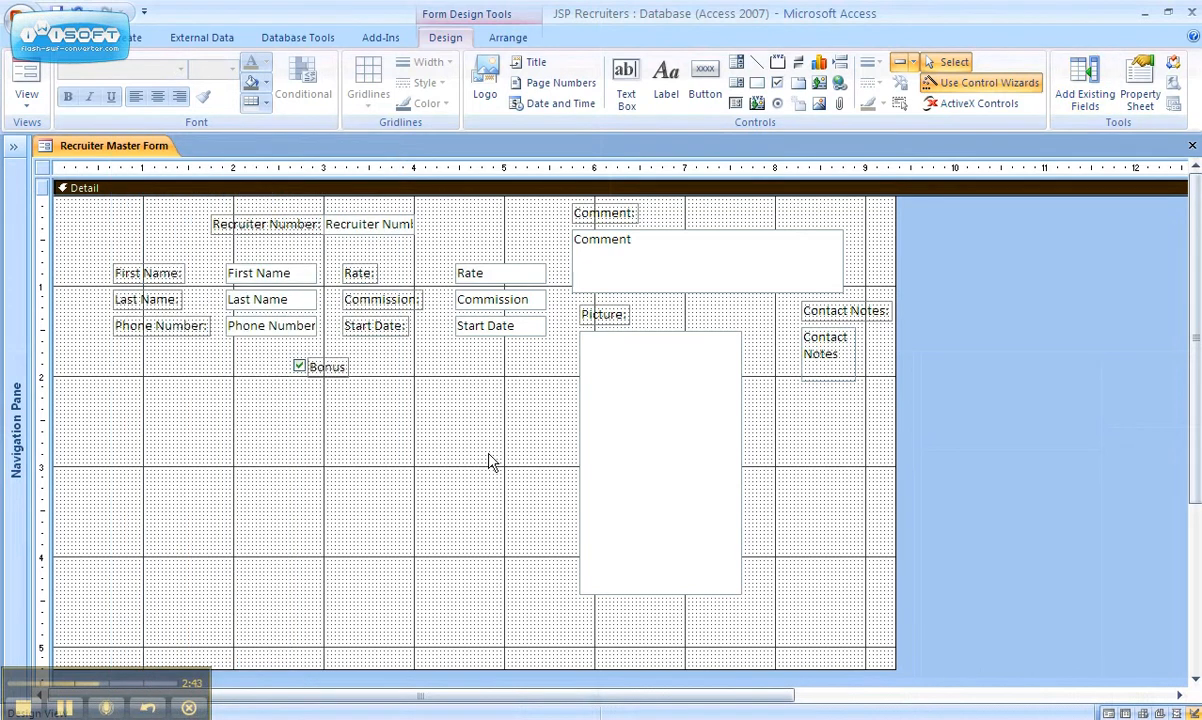
# - Fill the Detail section's background with medium gray and add the title Recruiter Master Form in a form header
pyautogui.rightClick(372, 452)
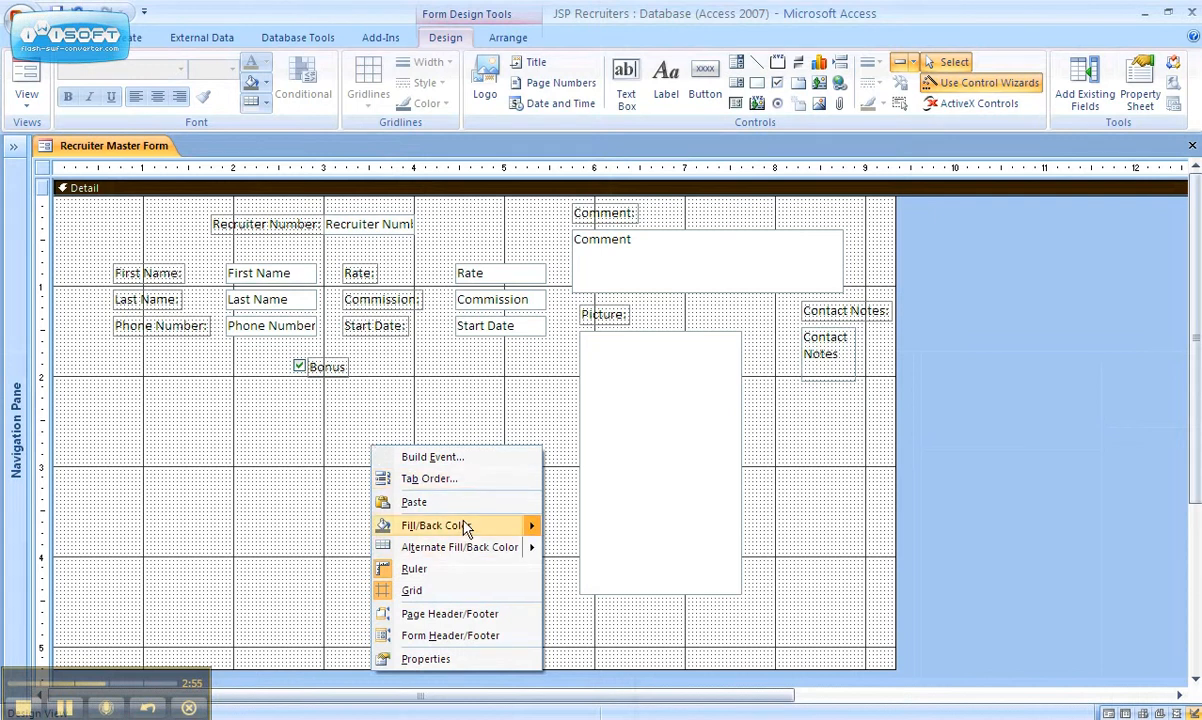
pyautogui.moveTo(465, 528)
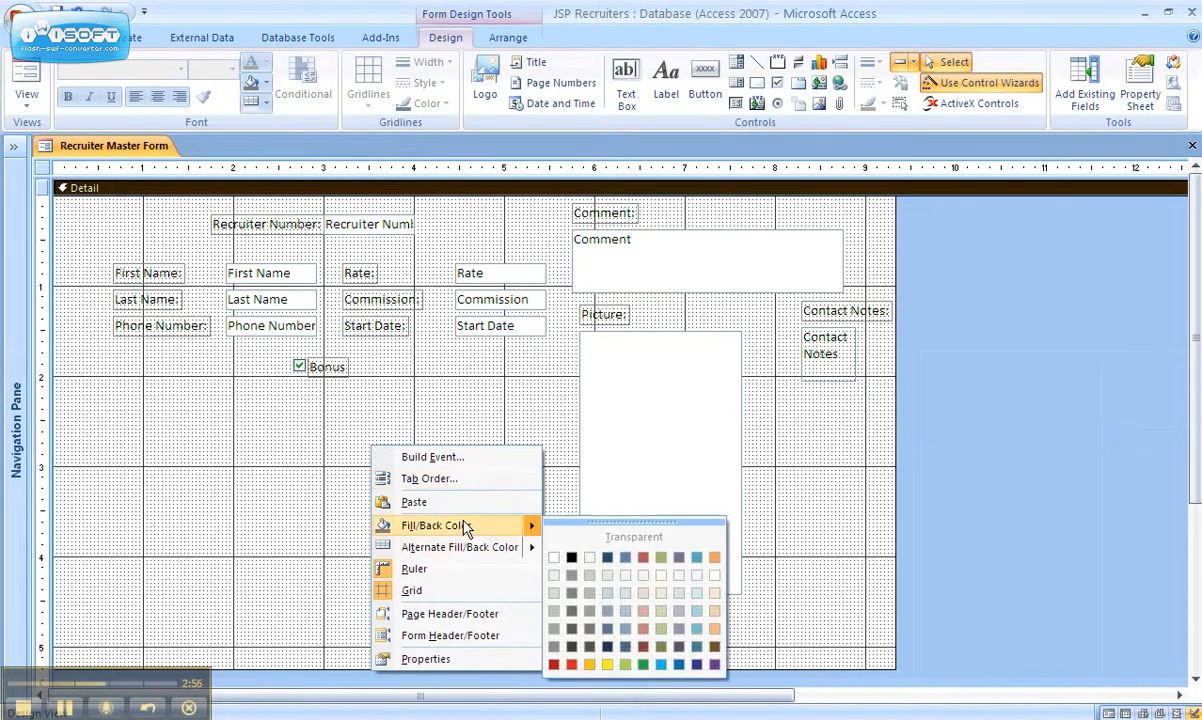
pyautogui.click(556, 612)
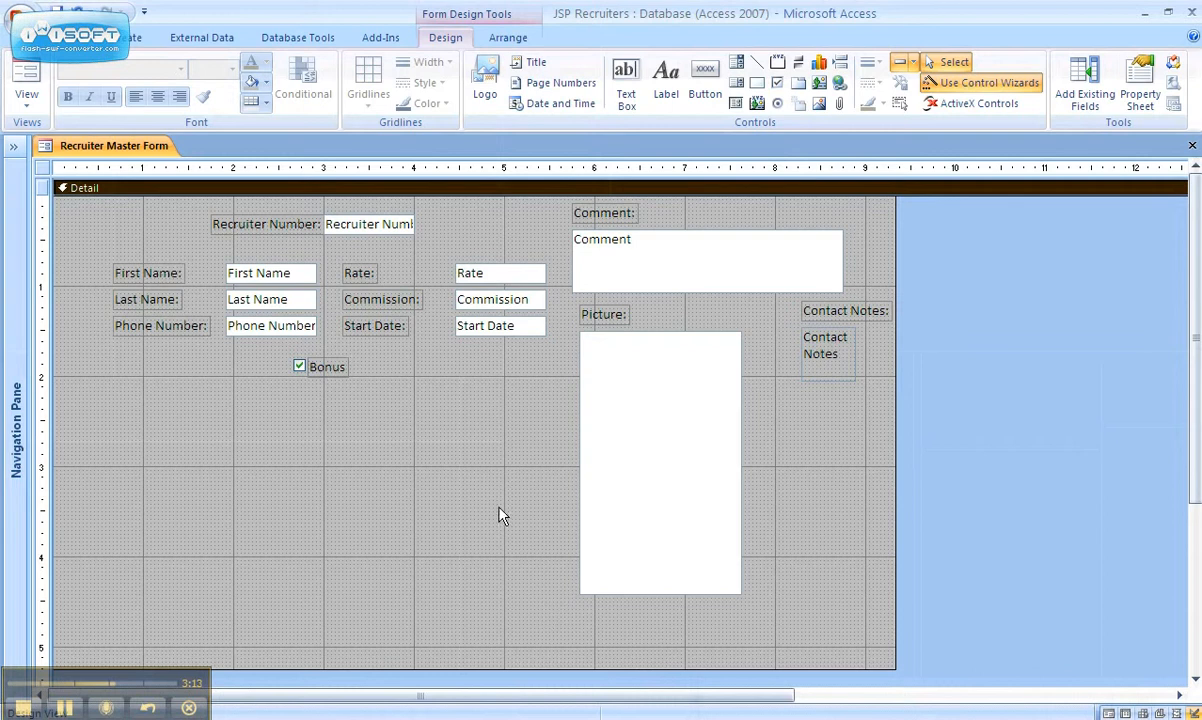
pyautogui.click(532, 63)
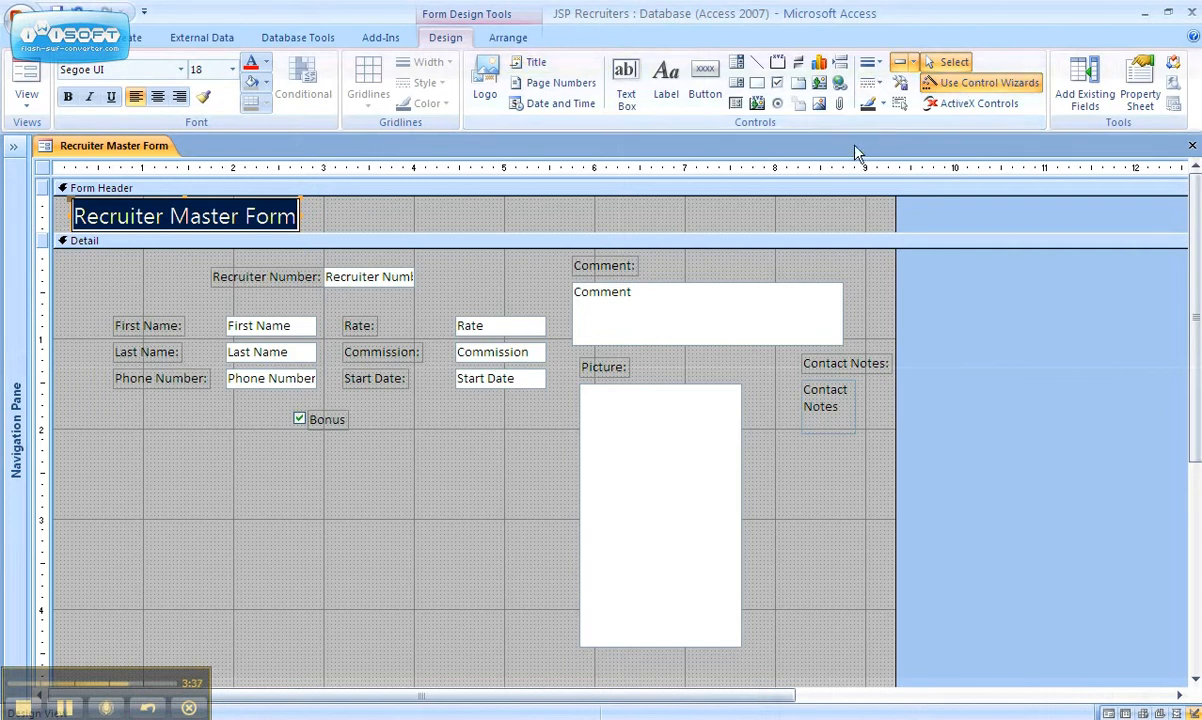
# - Insert a subform below the Phone Number field using existing tables and queries, with the Client table as its source
pyautogui.click(735, 106)
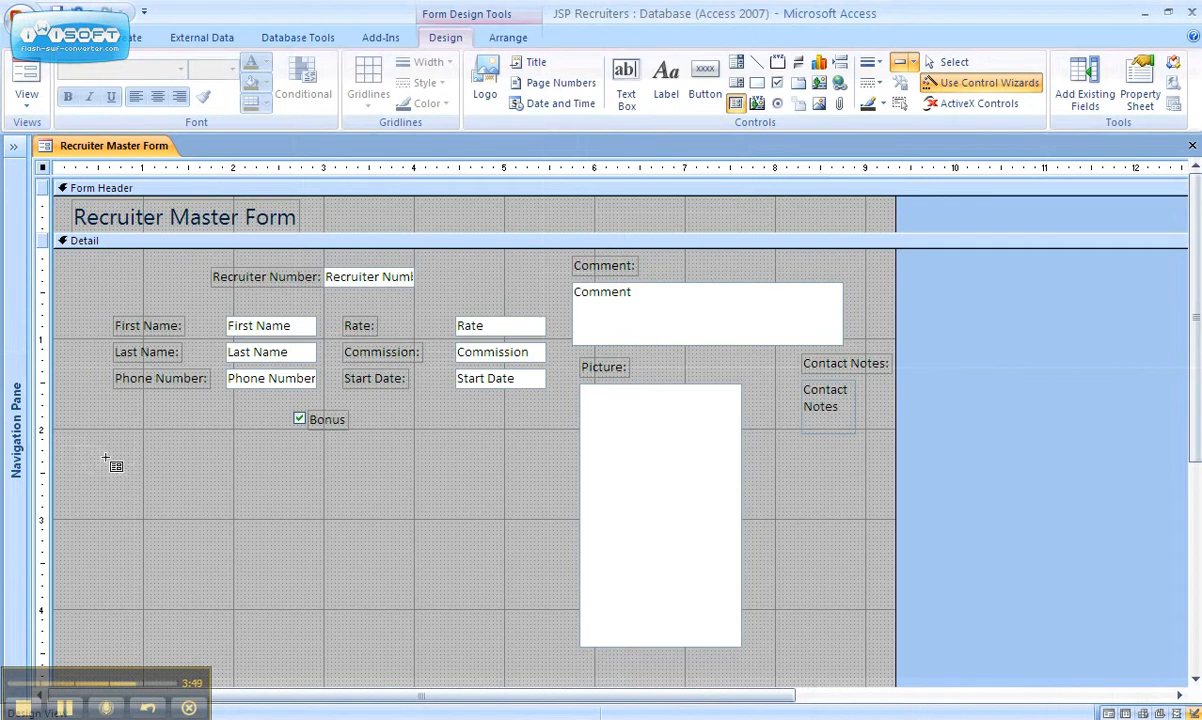
pyautogui.click(105, 459)
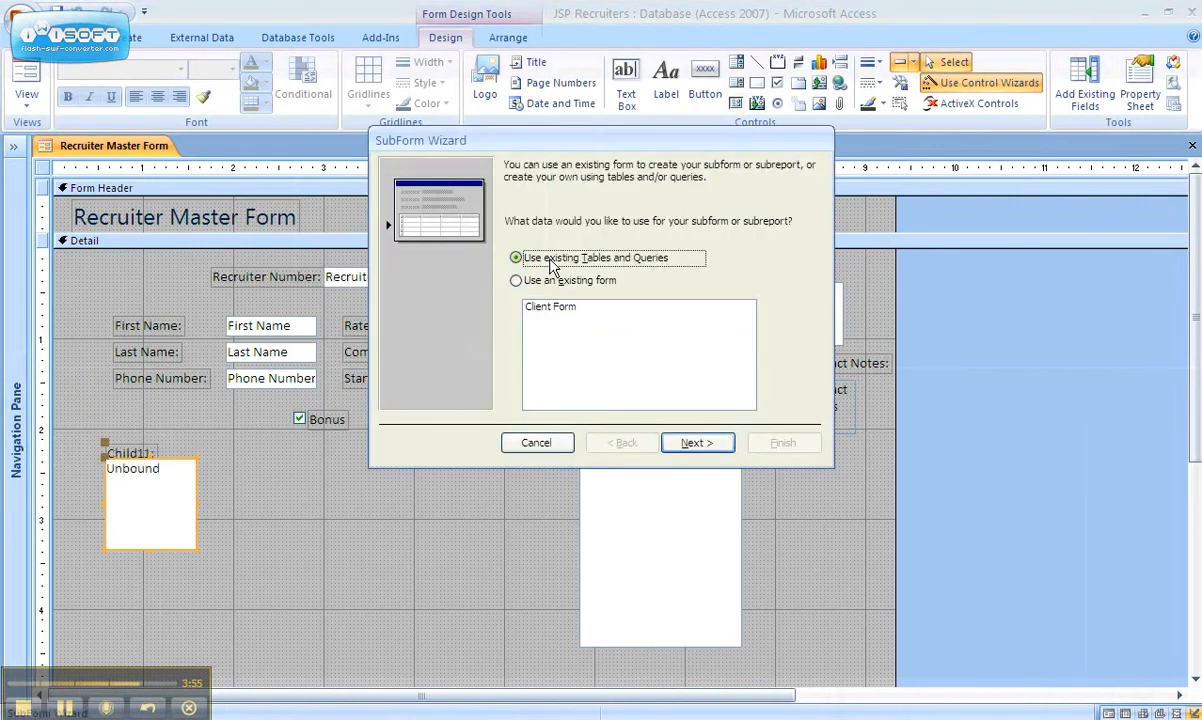
pyautogui.click(690, 443)
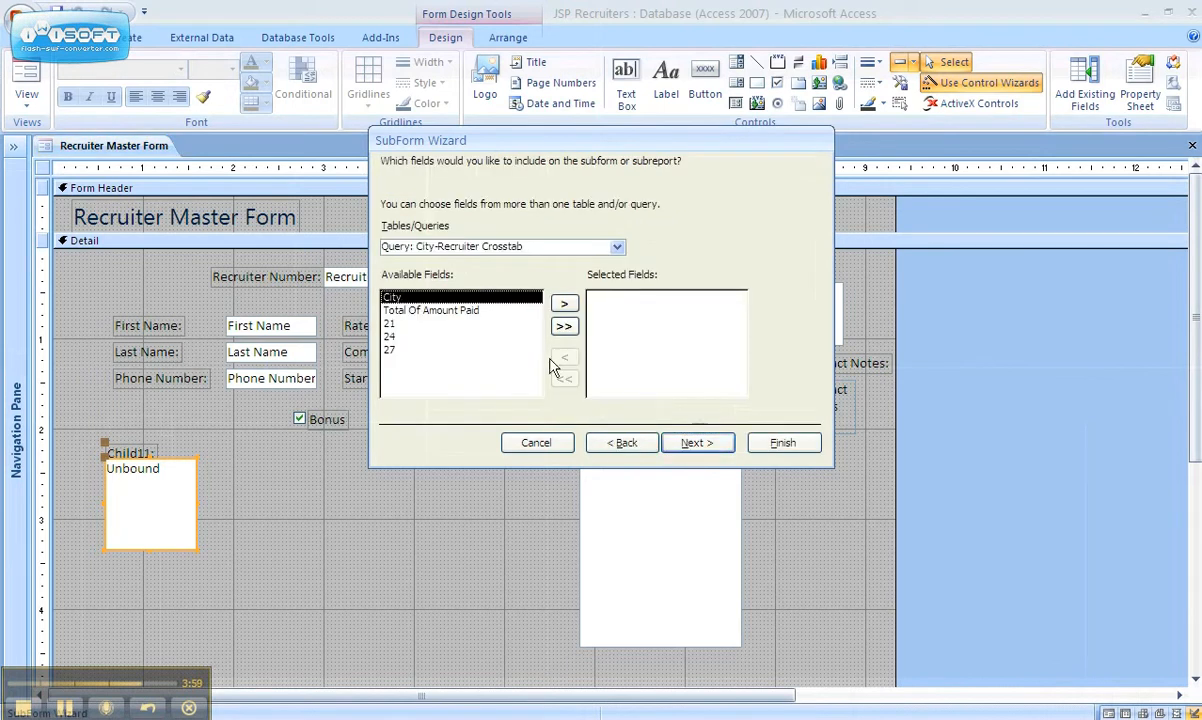
pyautogui.click(614, 248)
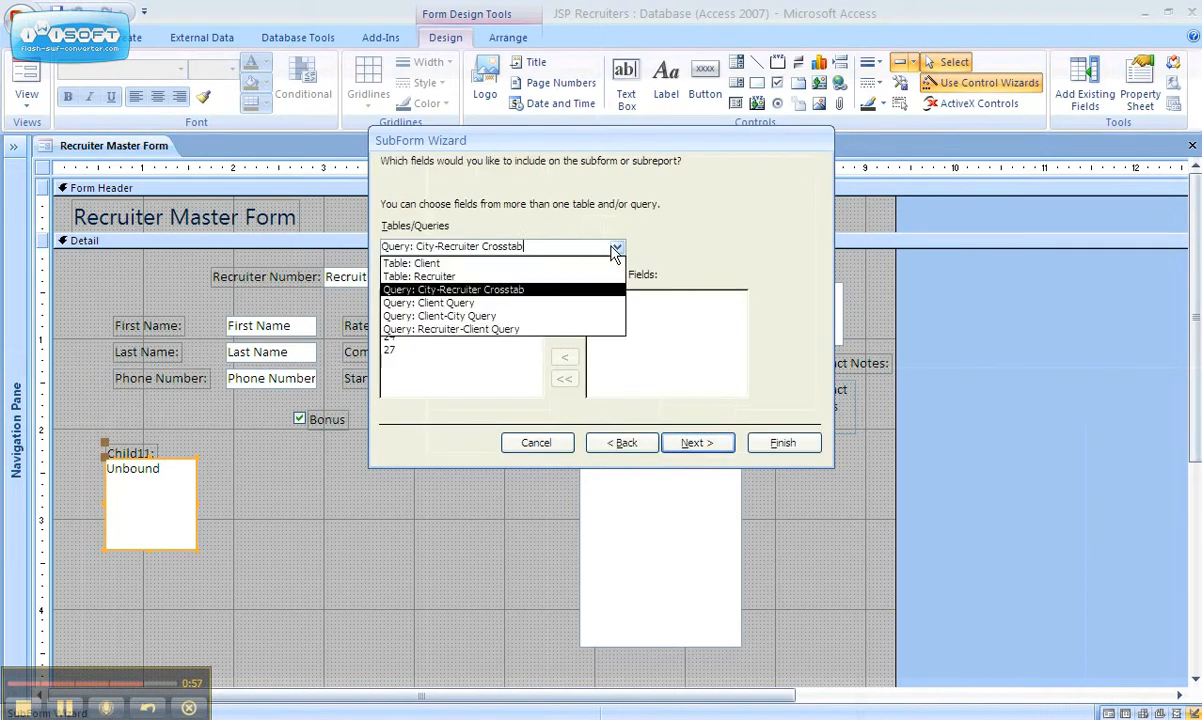
pyautogui.click(586, 263)
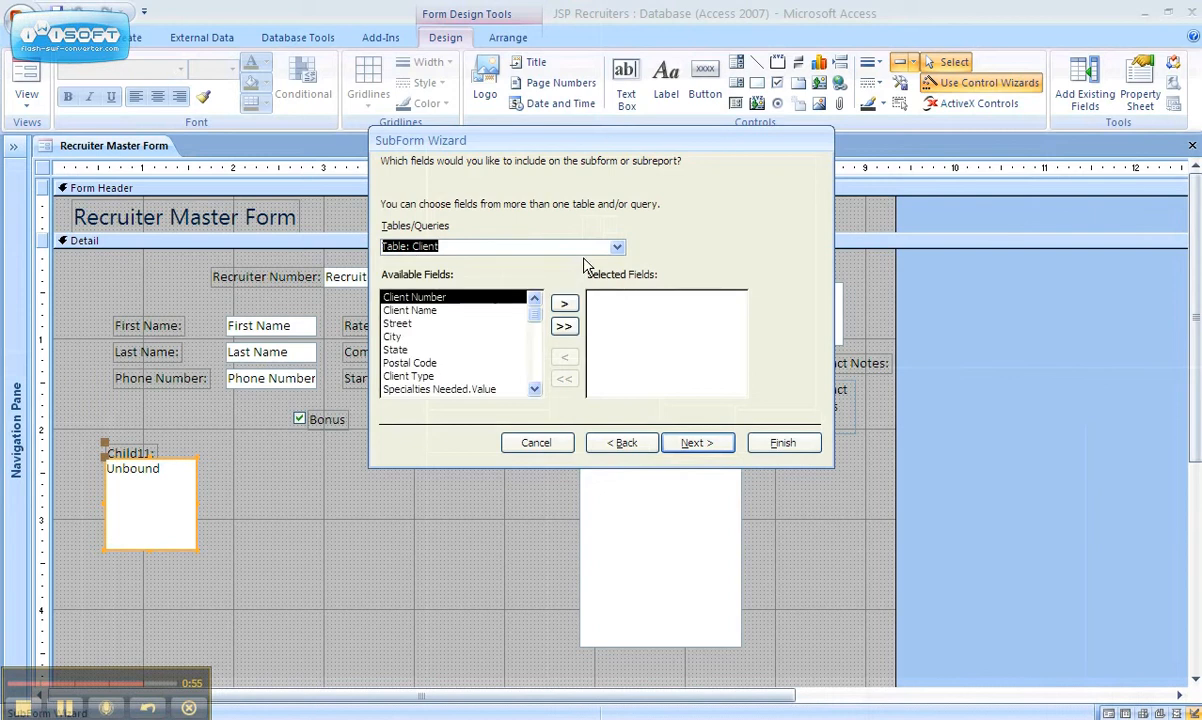
# - Include the Client Number, Client Name, Amount Paid and Current Due fields in the subform
pyautogui.doubleClick(502, 304)
pyautogui.doubleClick(502, 307)
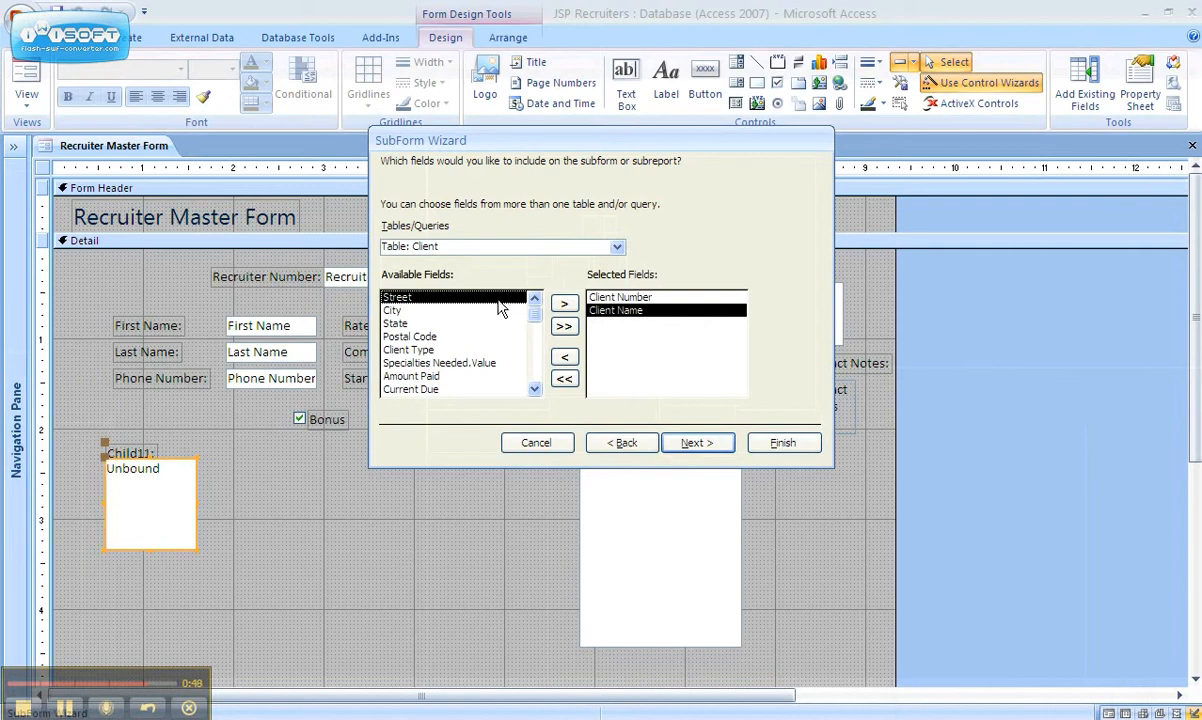
pyautogui.click(465, 378)
pyautogui.doubleClick(465, 378)
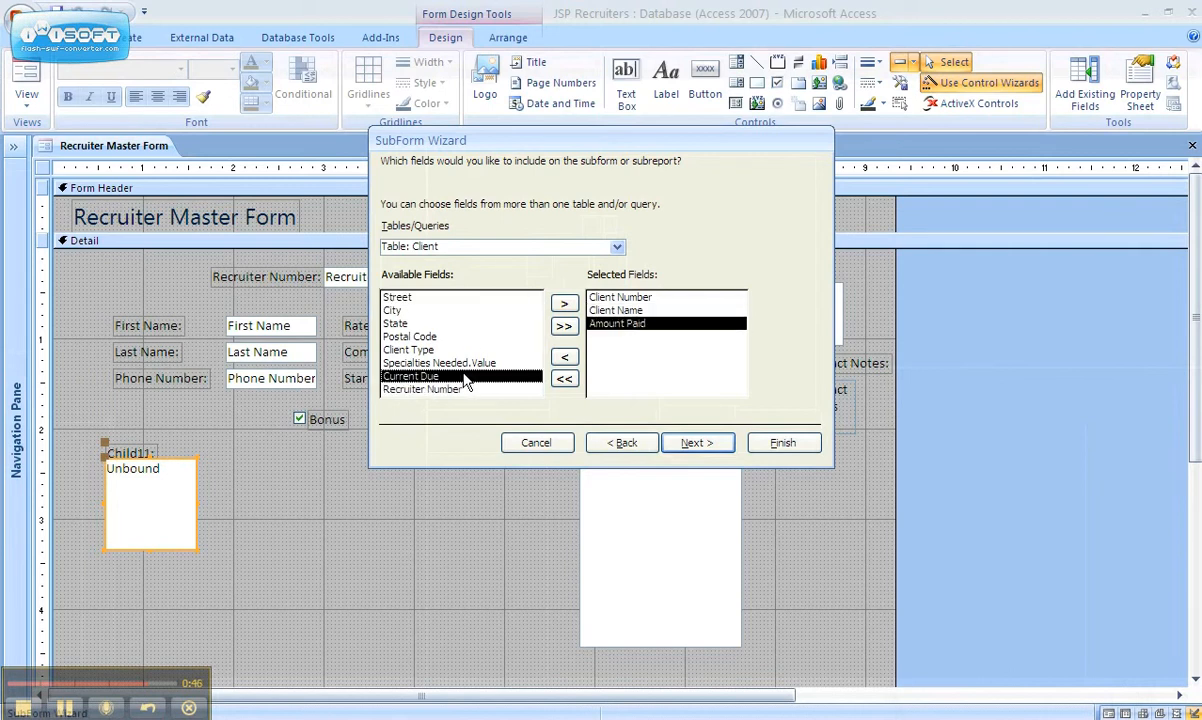
pyautogui.doubleClick(465, 378)
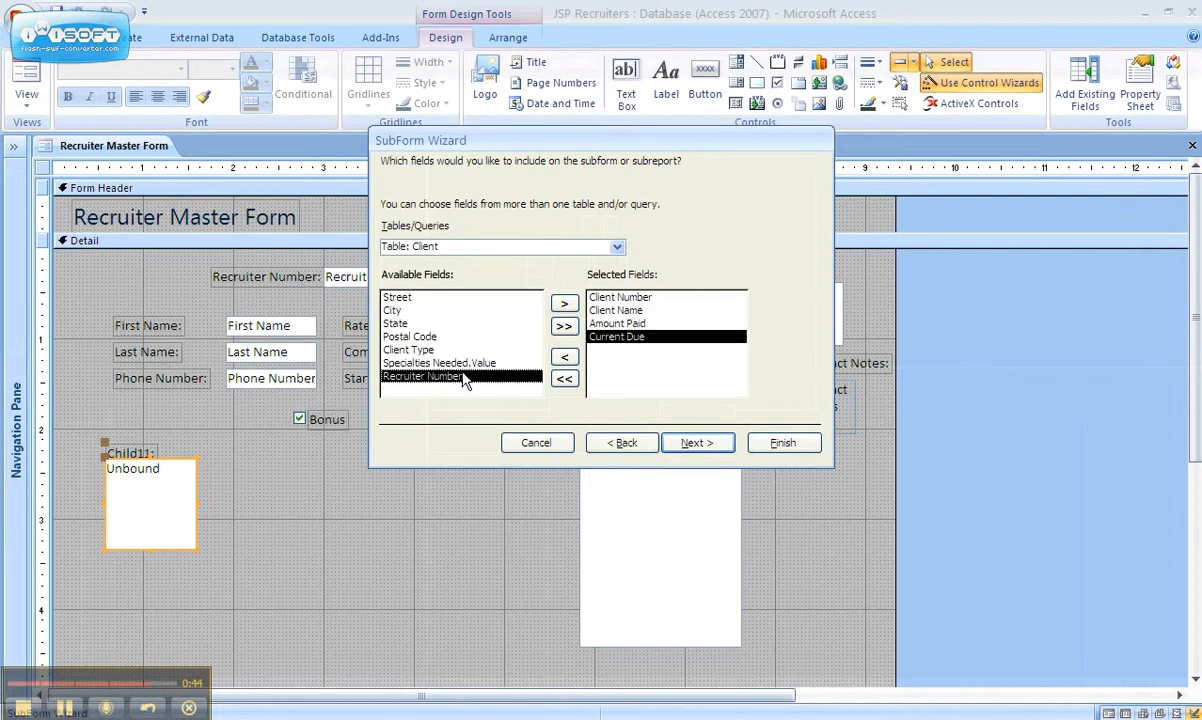
pyautogui.click(697, 447)
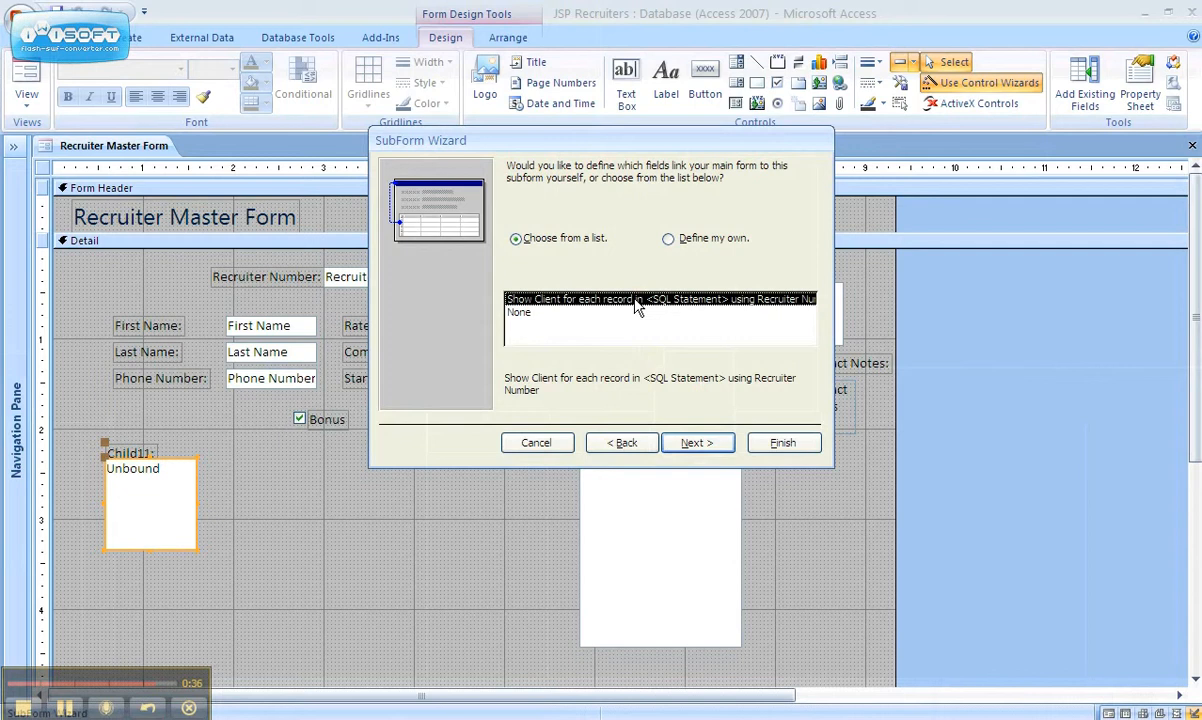
# - Link the subform to the main form by Recruiter Number, name it Clients of Recruiters, and finish the wizard
pyautogui.click(697, 444)
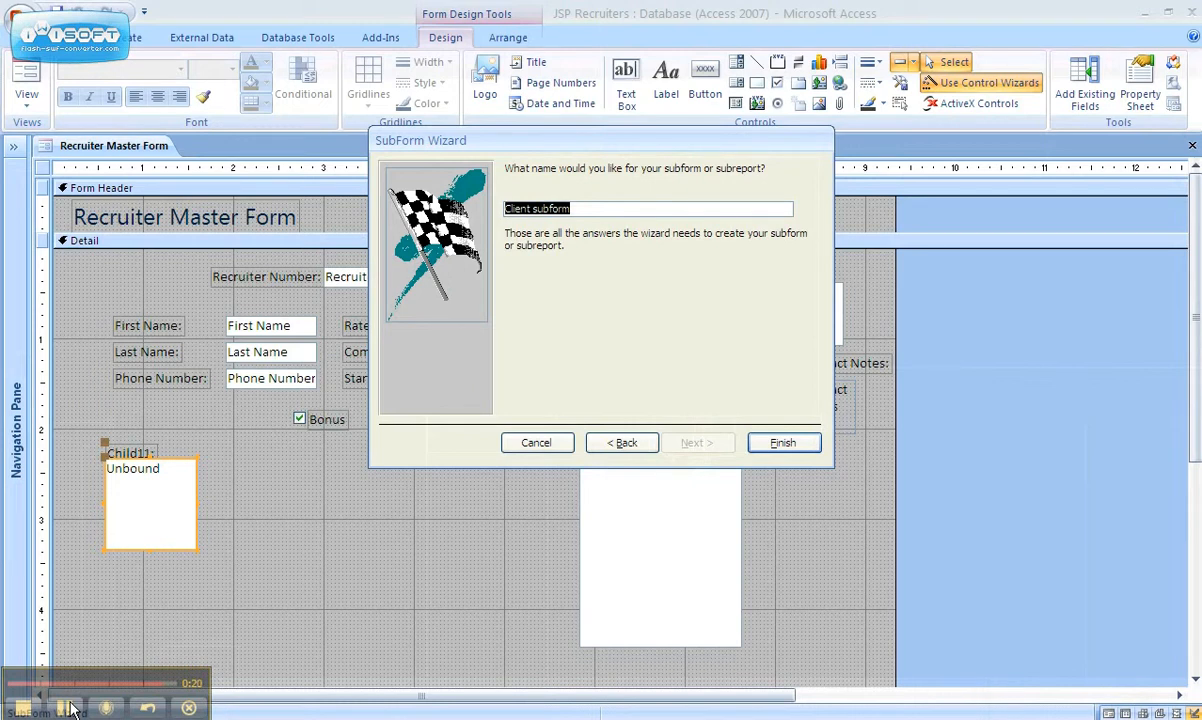
pyautogui.write('Clients of Recruiters')
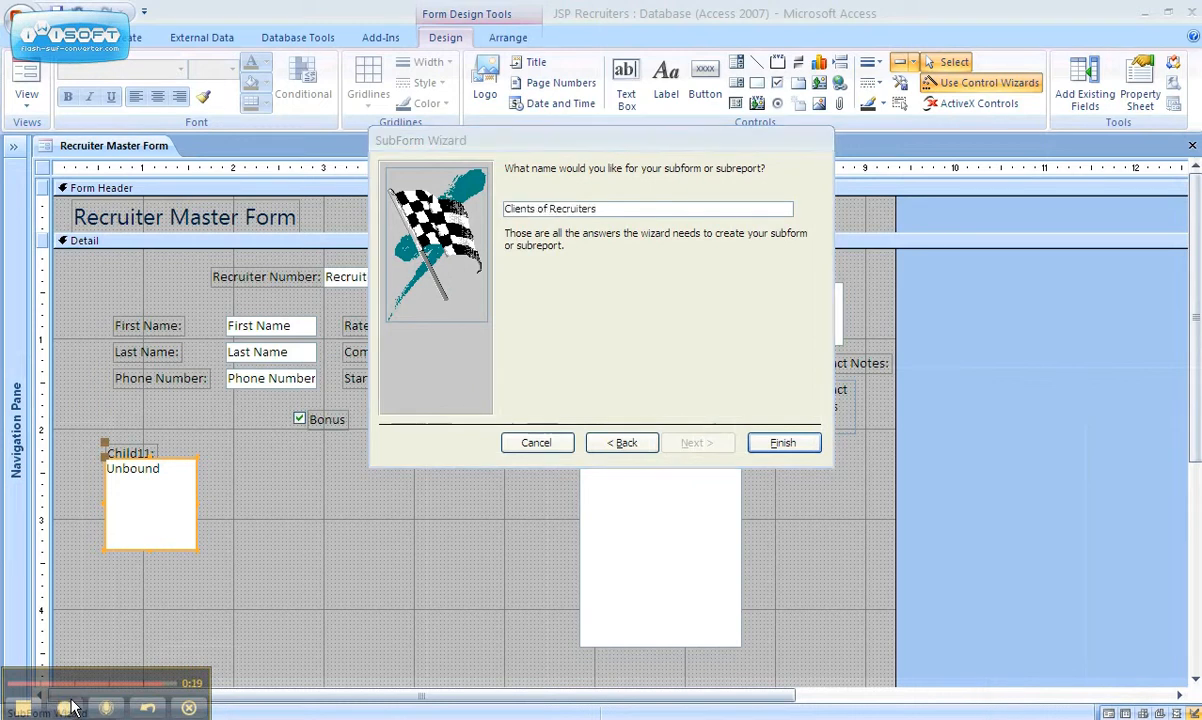
pyautogui.click(769, 445)
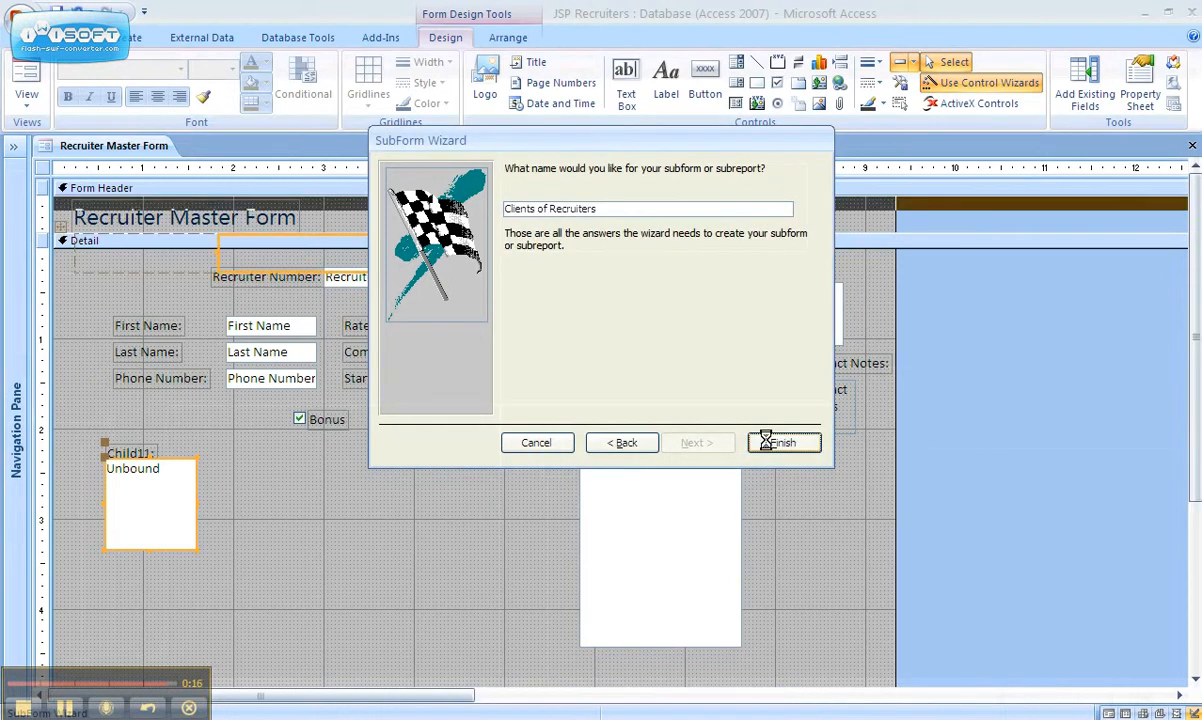